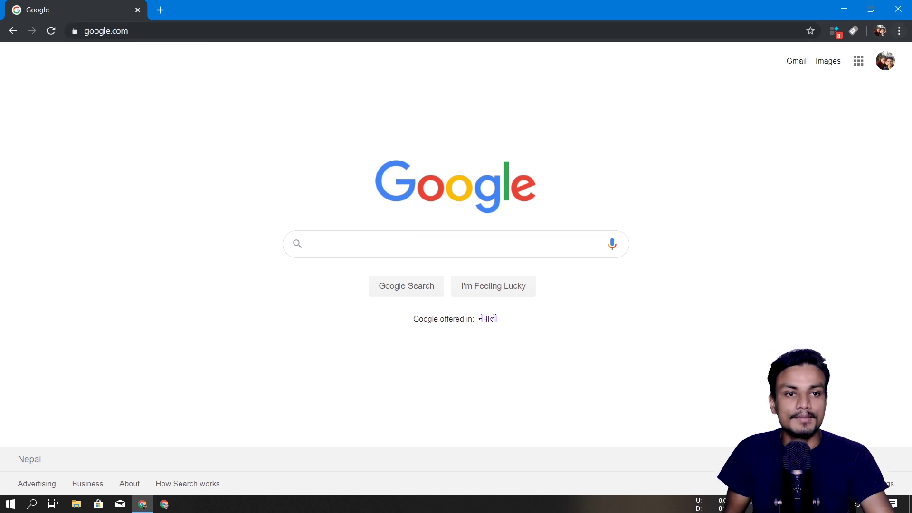
# - Check the installed Chrome version (78.0.3904.70) on the About Chrome page
pyautogui.click(899, 31)
pyautogui.moveTo(780, 250)
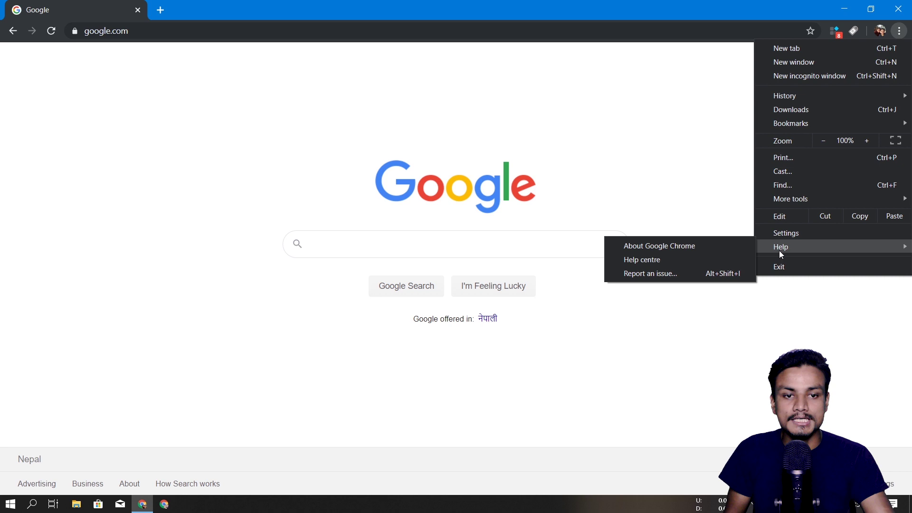
pyautogui.click(707, 246)
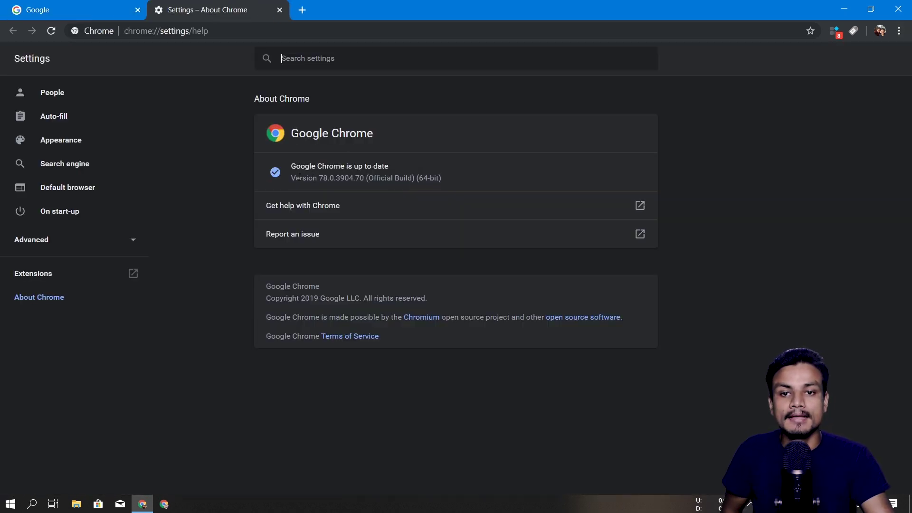
pyautogui.moveTo(292, 178); pyautogui.dragTo(447, 185)
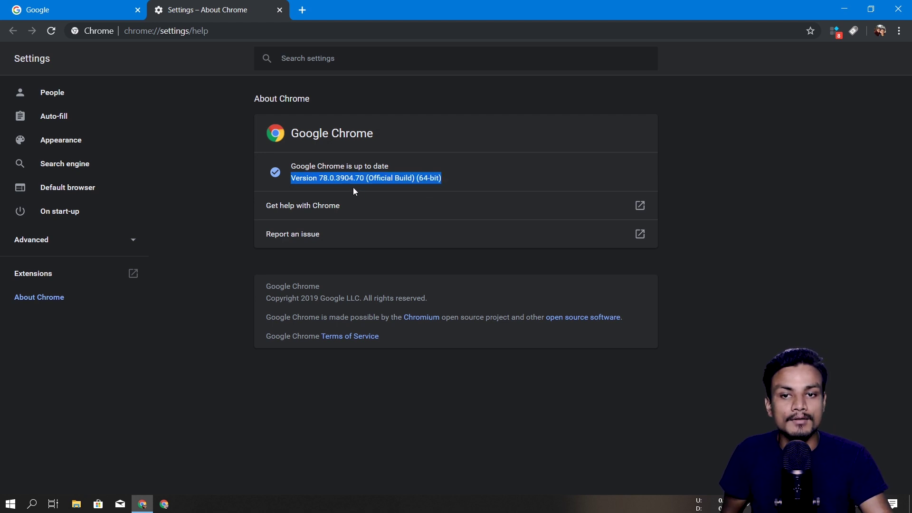
pyautogui.click(319, 192)
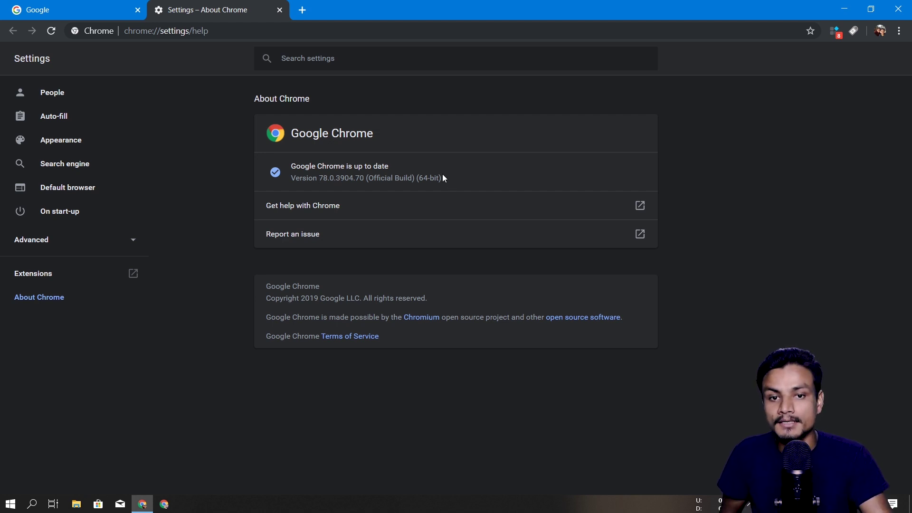
pyautogui.moveTo(293, 169); pyautogui.dragTo(477, 188)
pyautogui.click(324, 179)
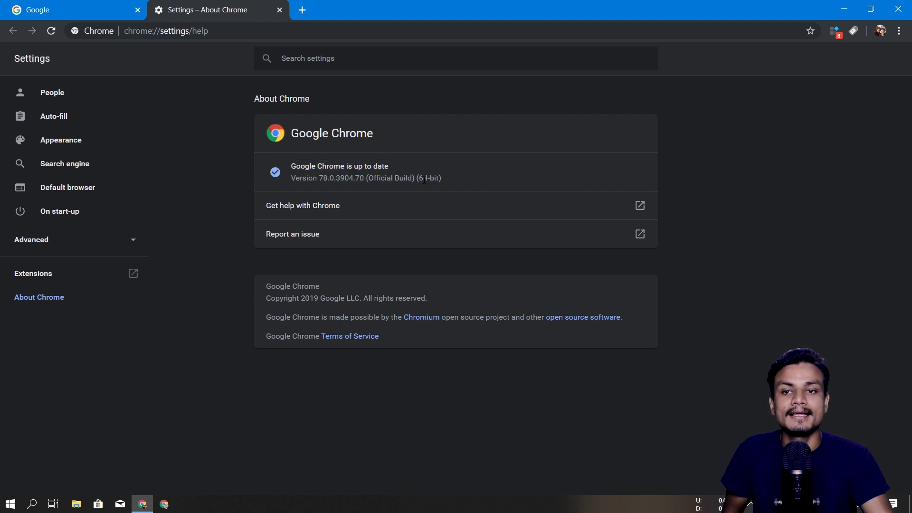
# - Close the About Chrome tab and navigate to chrome://flags from the address bar
pyautogui.click(279, 9)
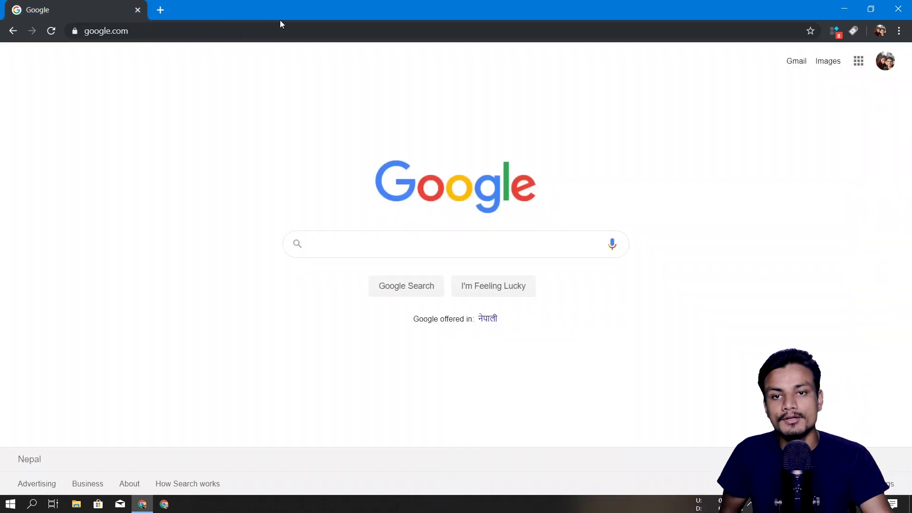
pyautogui.click(185, 31)
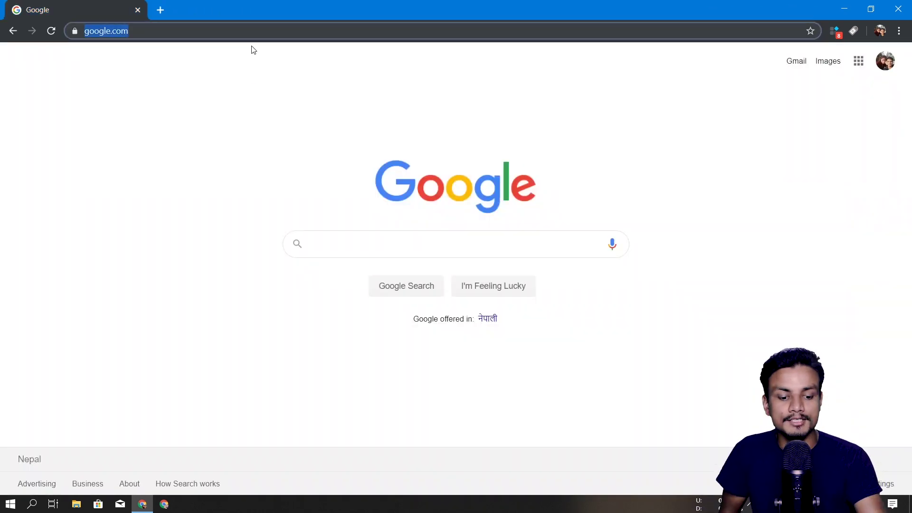
pyautogui.press('BackSpace')
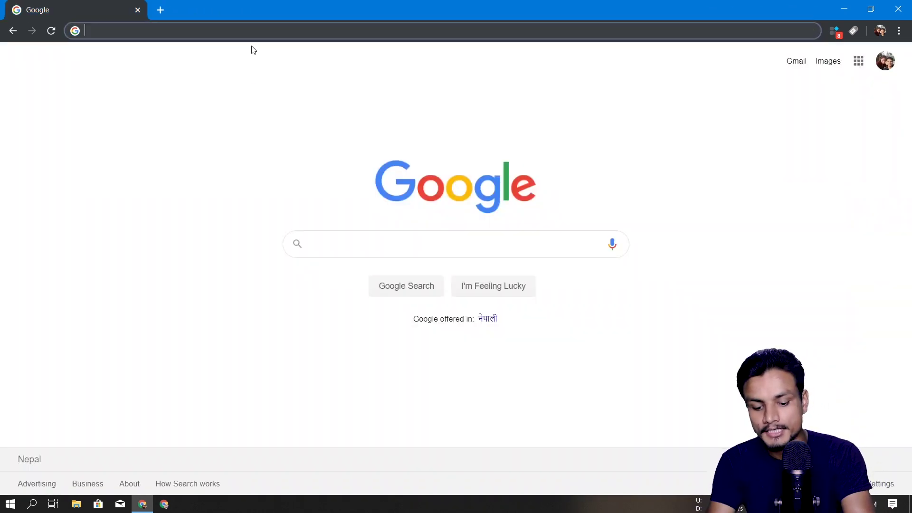
pyautogui.write('chrime')
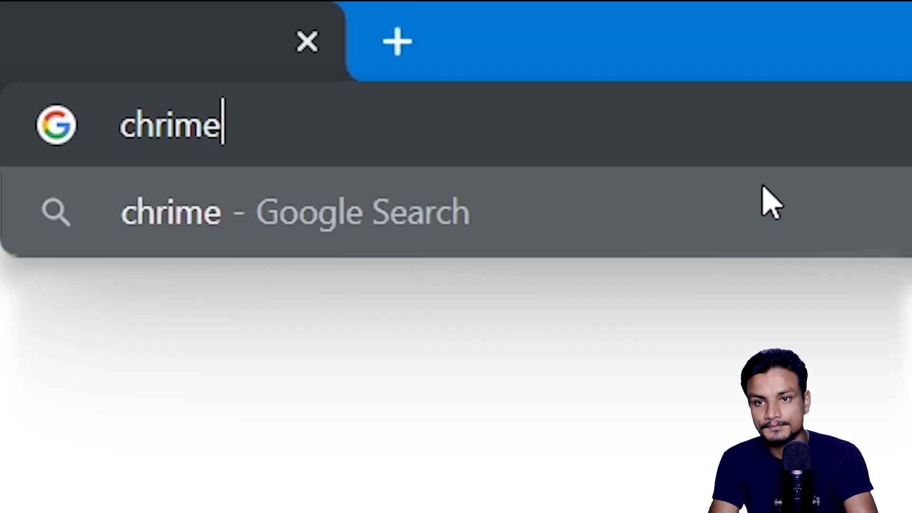
pyautogui.press('BackSpace')
pyautogui.press('BackSpace')
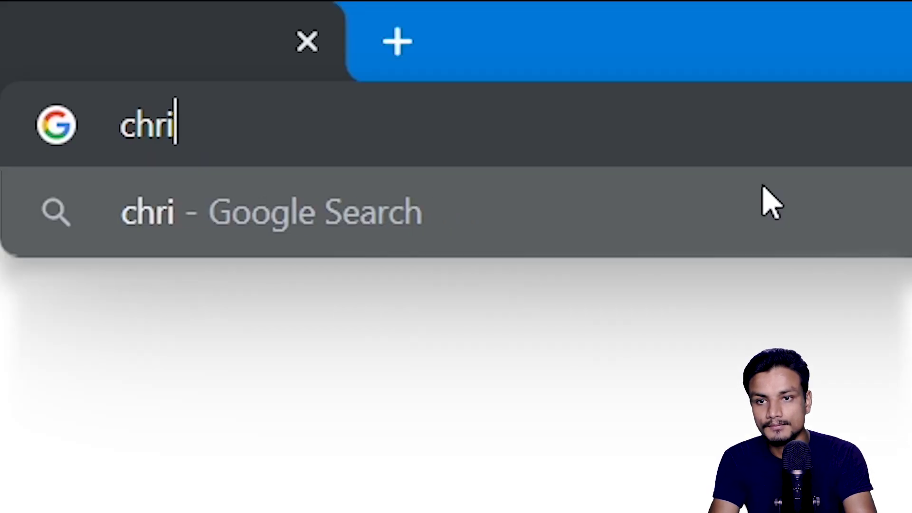
pyautogui.press('BackSpace')
pyautogui.write('ome')
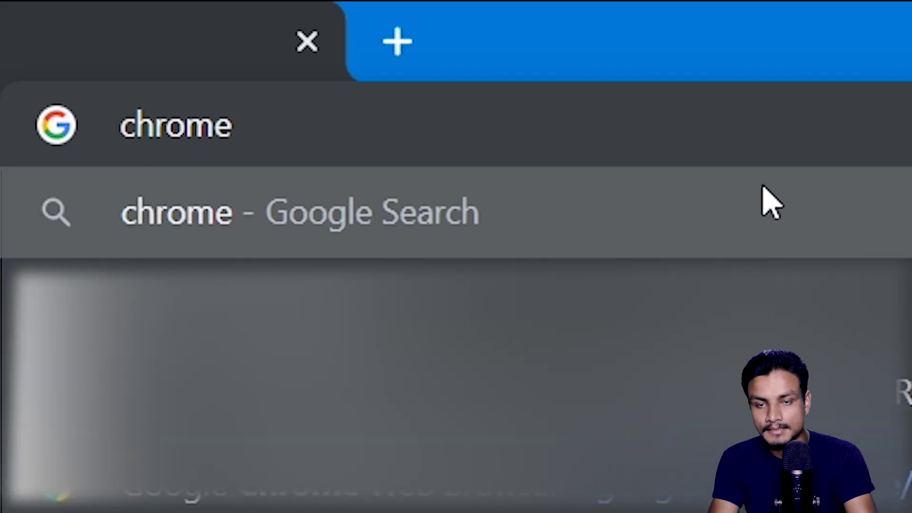
pyautogui.write(':')
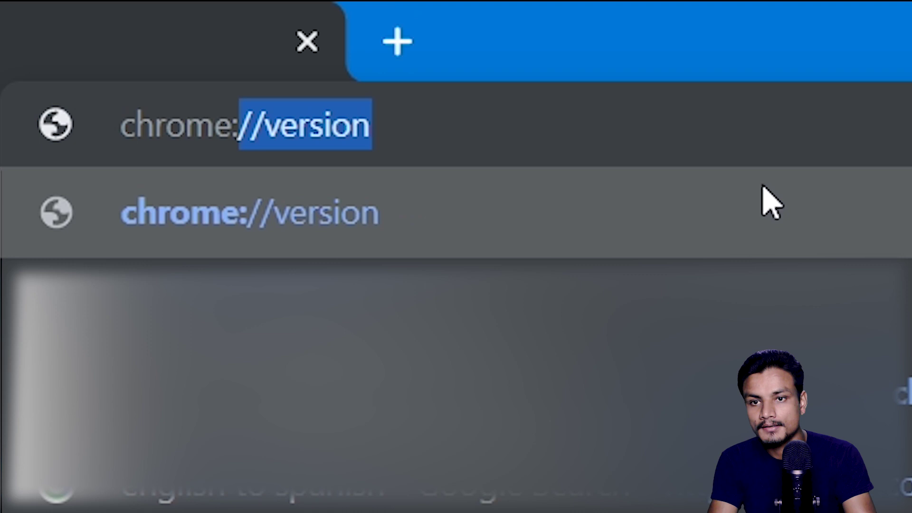
pyautogui.write('//')
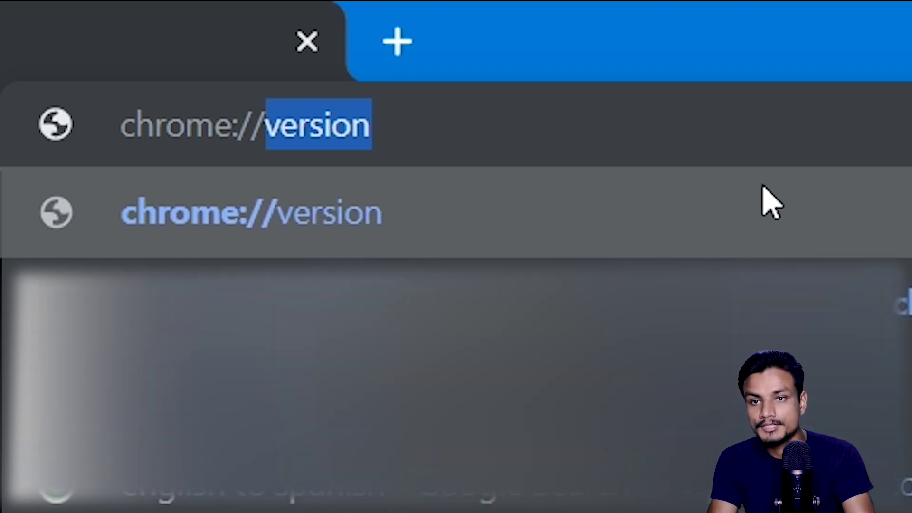
pyautogui.write('flas')
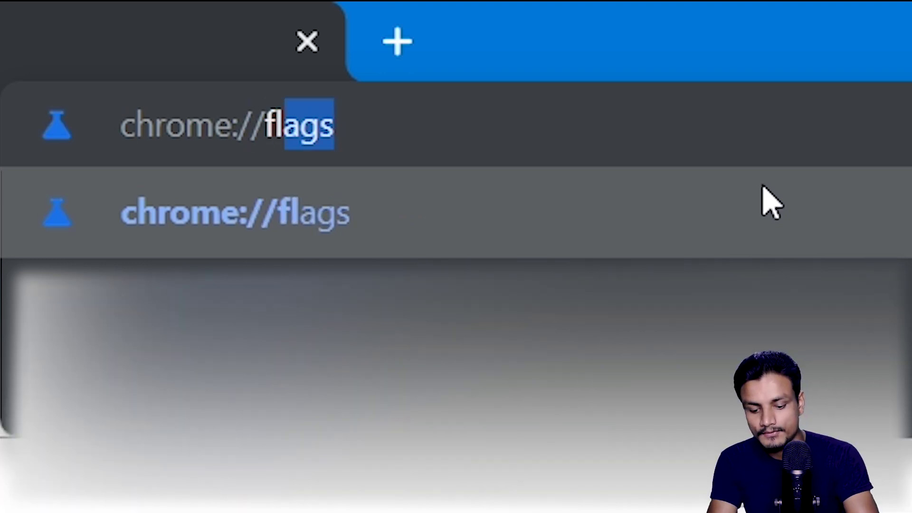
pyautogui.write('gs')
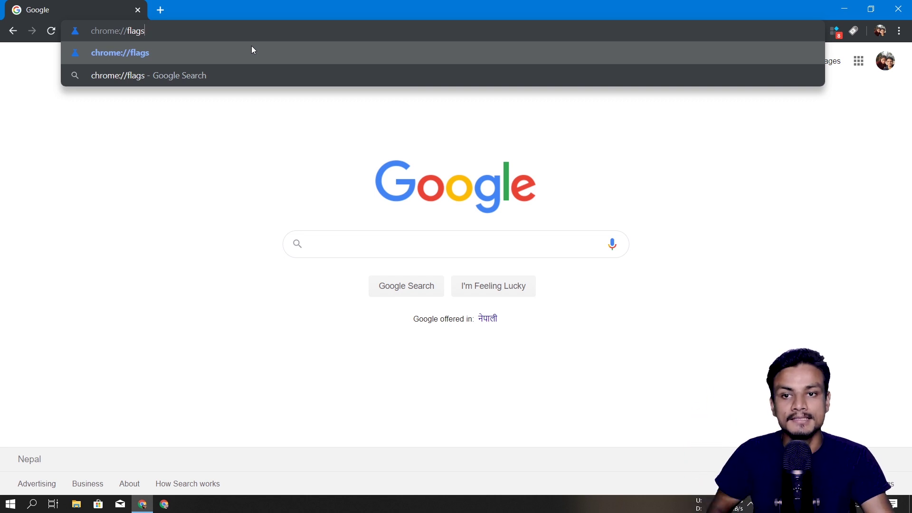
pyautogui.click(249, 56)
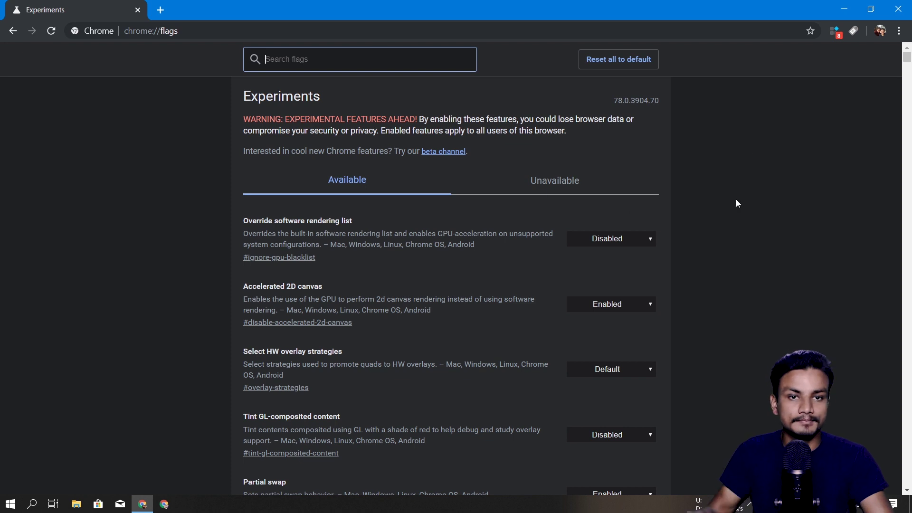
# - Search the flags for 'dark mode' to find Force Dark Mode for Web Contents
pyautogui.scroll(-3, 437, 228)
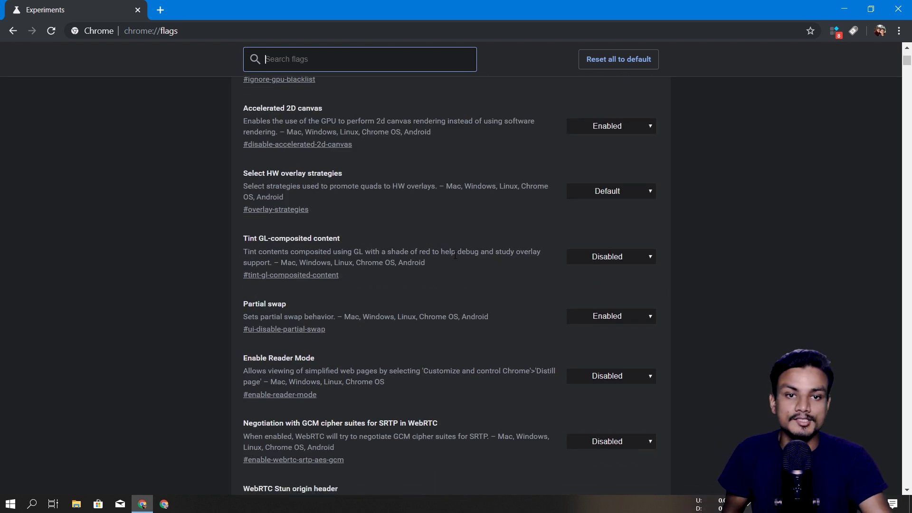
pyautogui.scroll(3, 466, 257)
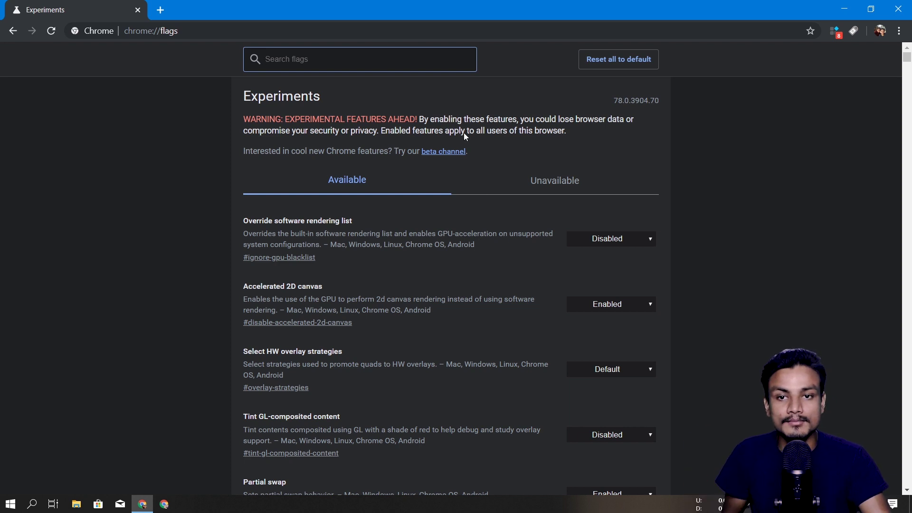
pyautogui.write('f')
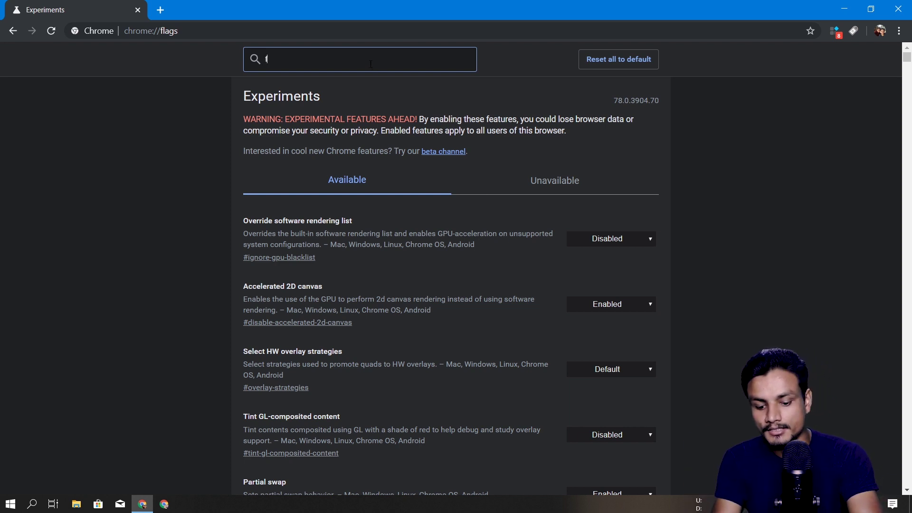
pyautogui.press('BackSpace')
pyautogui.write('d')
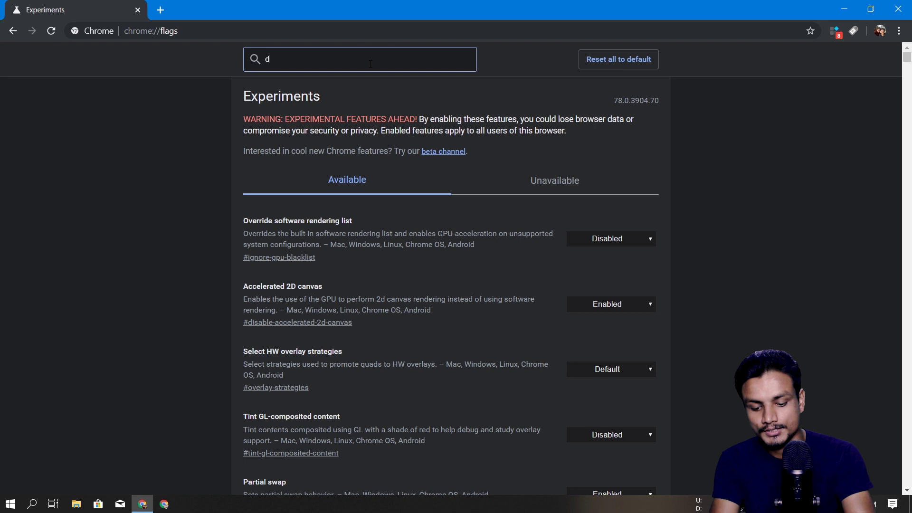
pyautogui.write('ark mode')
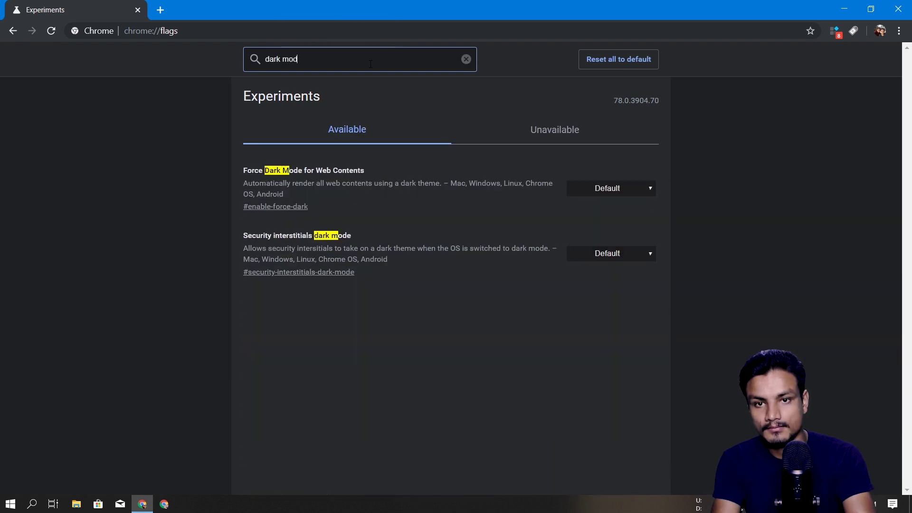
pyautogui.click(273, 183)
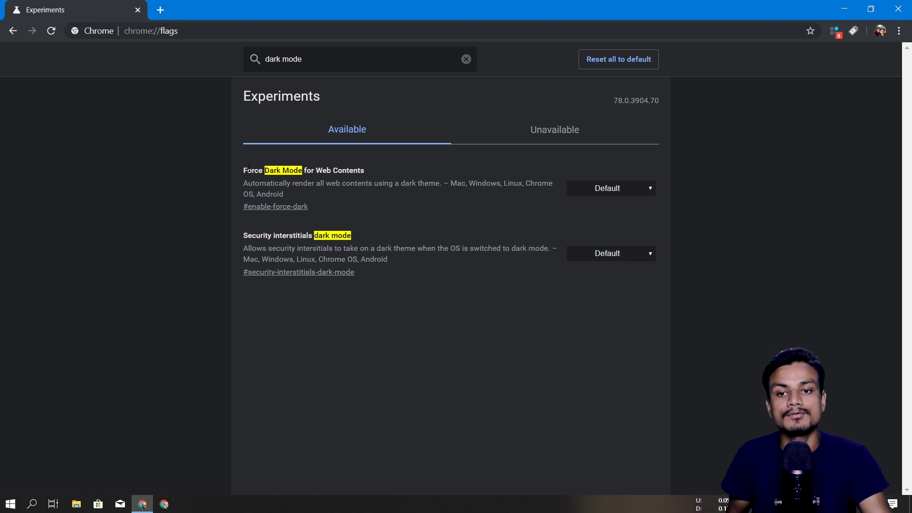
pyautogui.moveTo(246, 167); pyautogui.dragTo(366, 169)
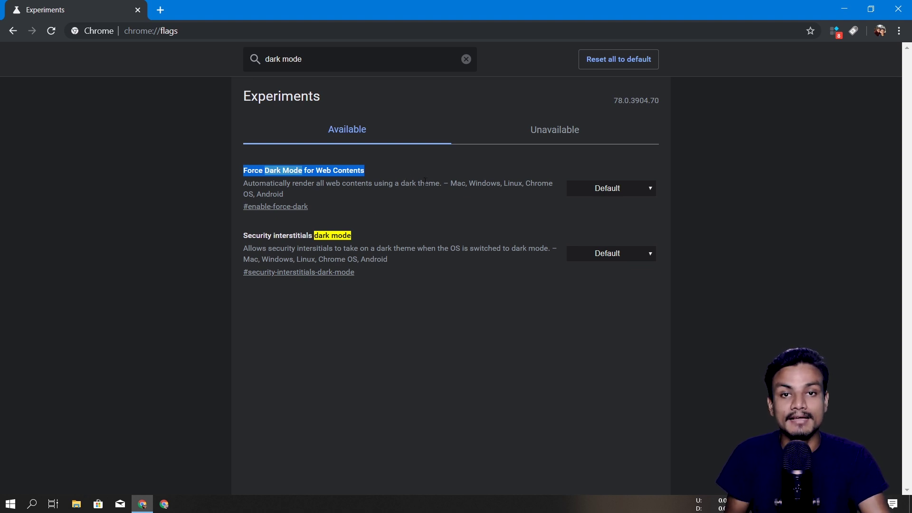
# - Set Force Dark Mode for Web Contents to Enabled and relaunch Chrome
pyautogui.click(611, 188)
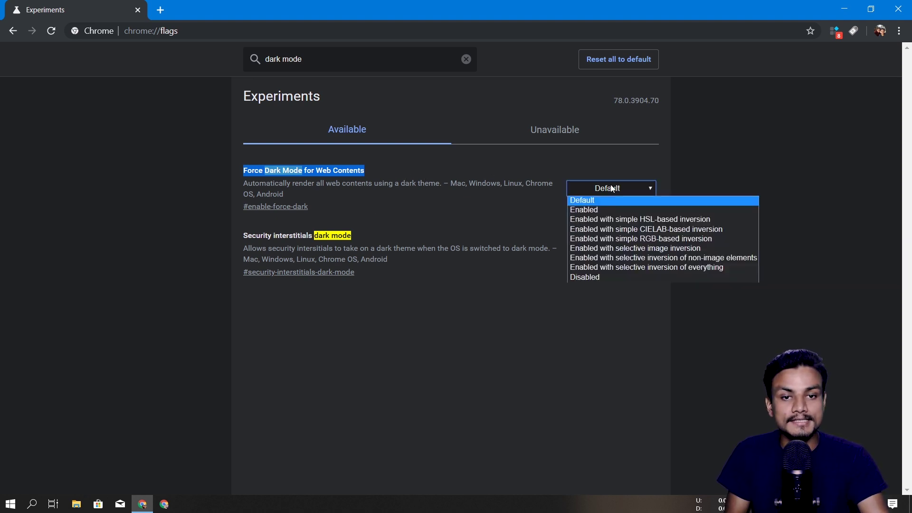
pyautogui.click(582, 214)
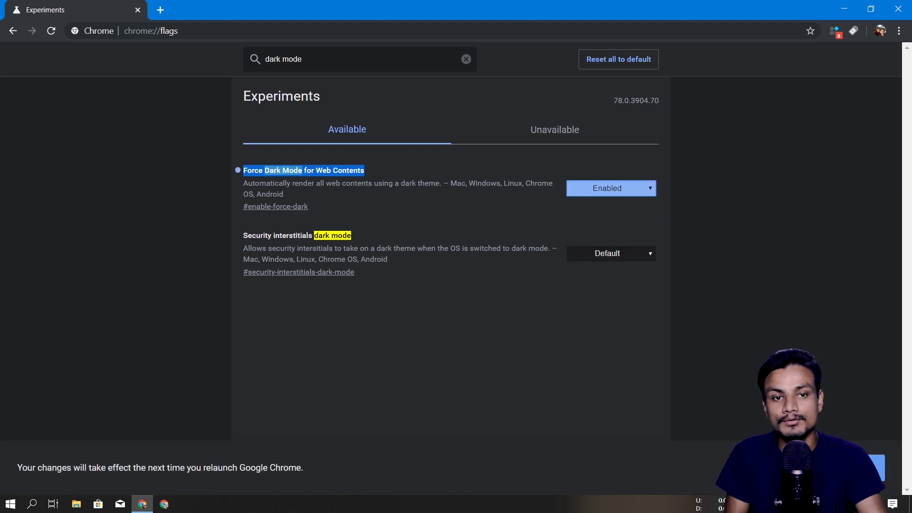
pyautogui.click(877, 468)
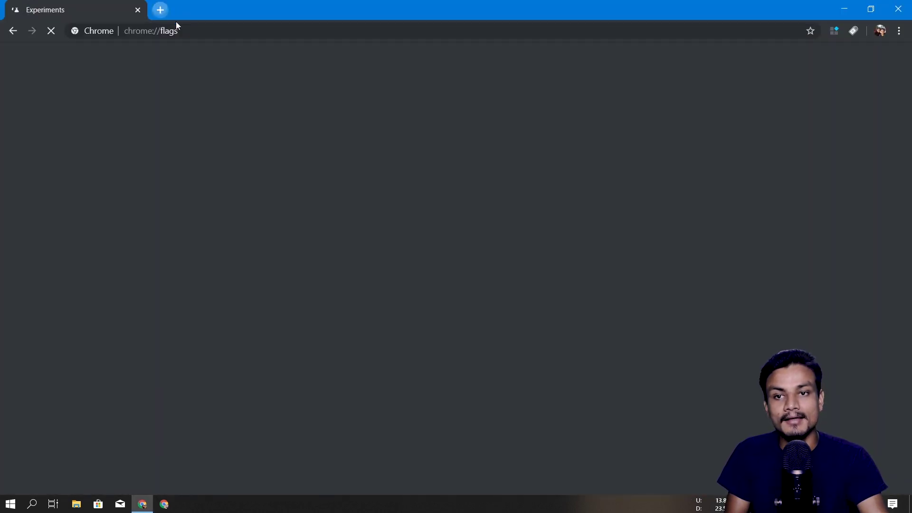
# - In a new tab, load the Google homepage and search for kil0bit
pyautogui.click(161, 10)
pyautogui.write('google.com')
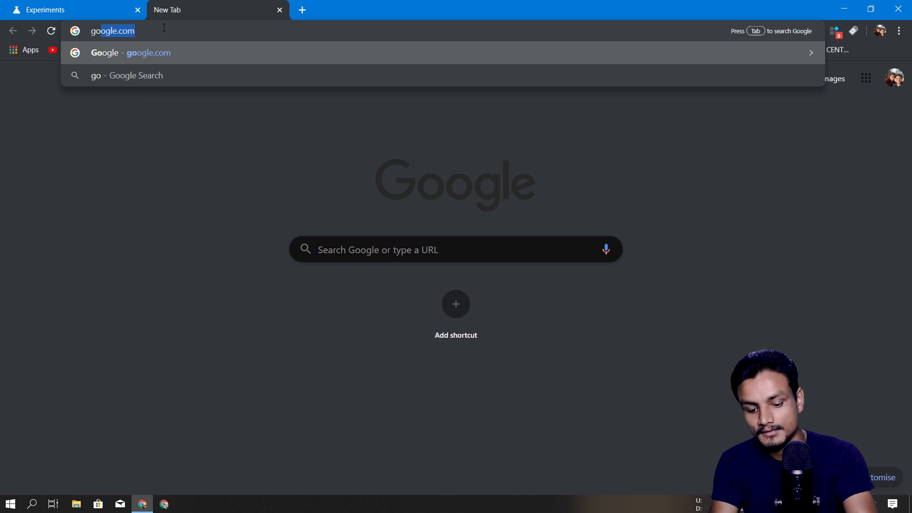
pyautogui.press('Return')
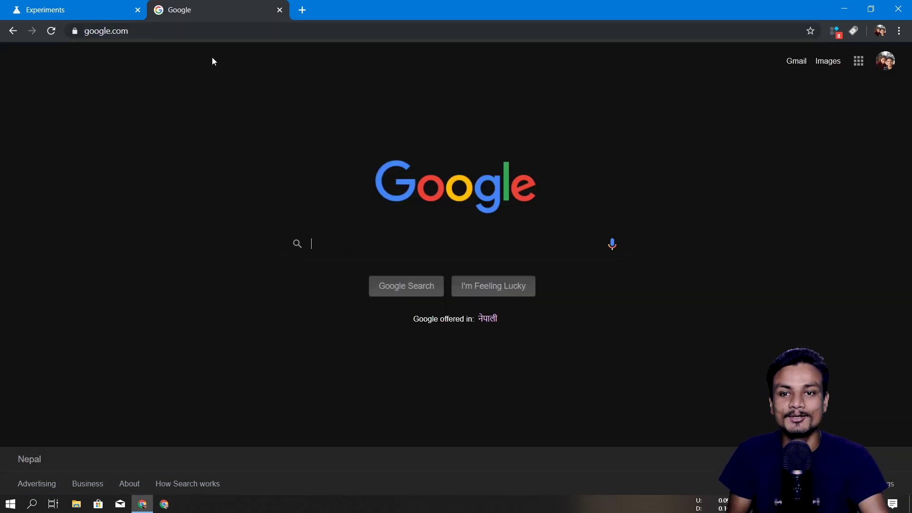
pyautogui.click(338, 242)
pyautogui.write('kil')
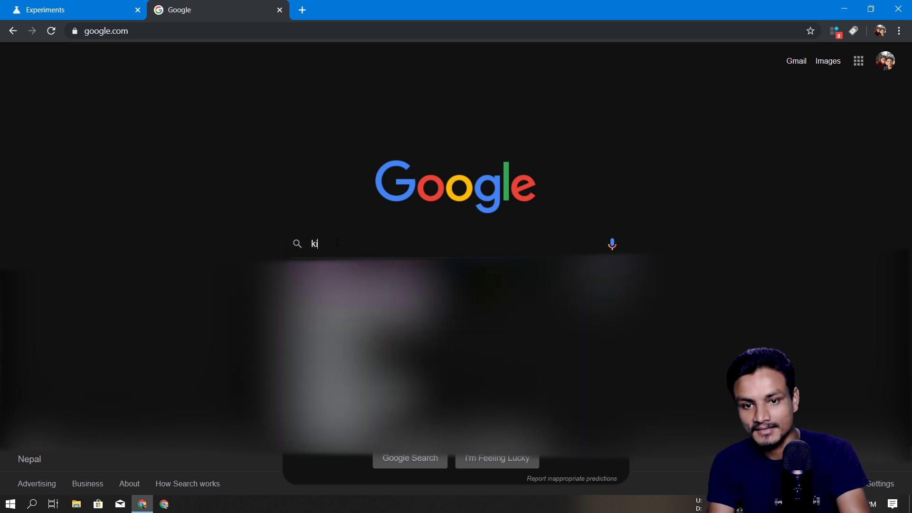
pyautogui.click(336, 267)
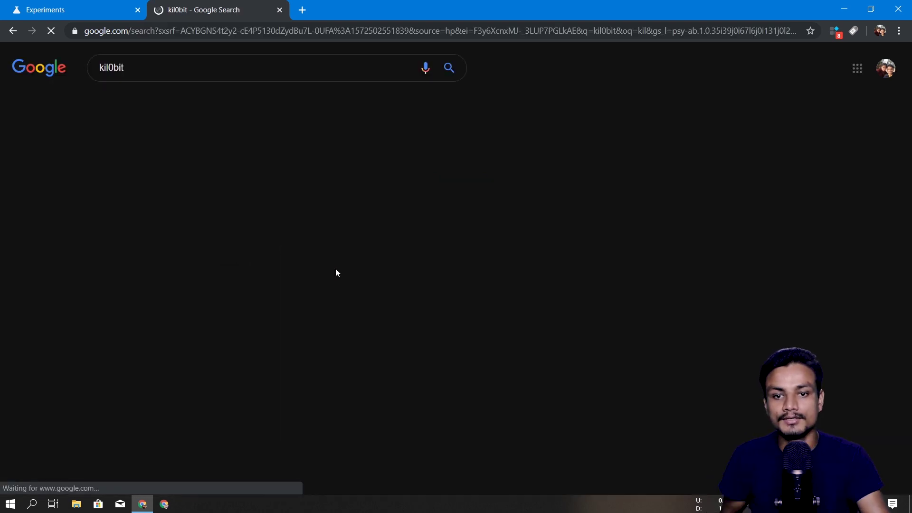
# - Open the kil0bit blog result, then its POCO F1 MIUI 11 post
pyautogui.scroll(-1, 531, 140)
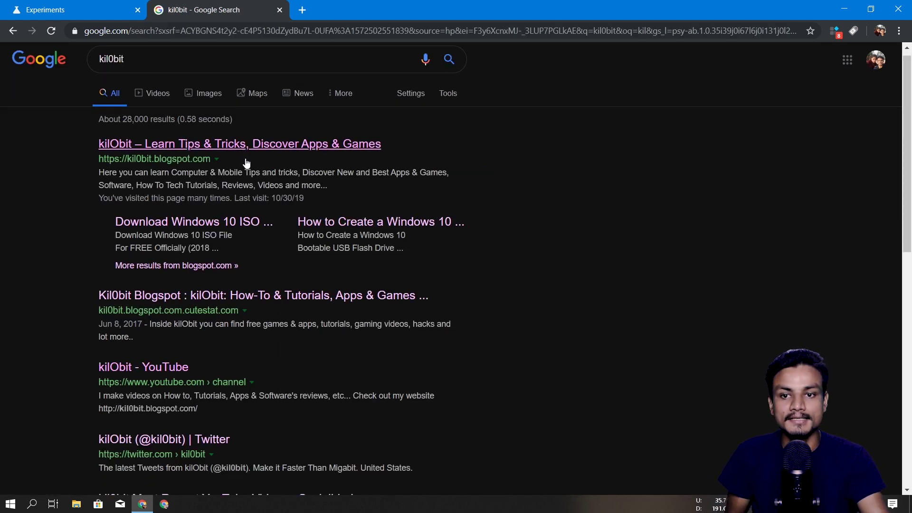
pyautogui.scroll(1, 540, 155)
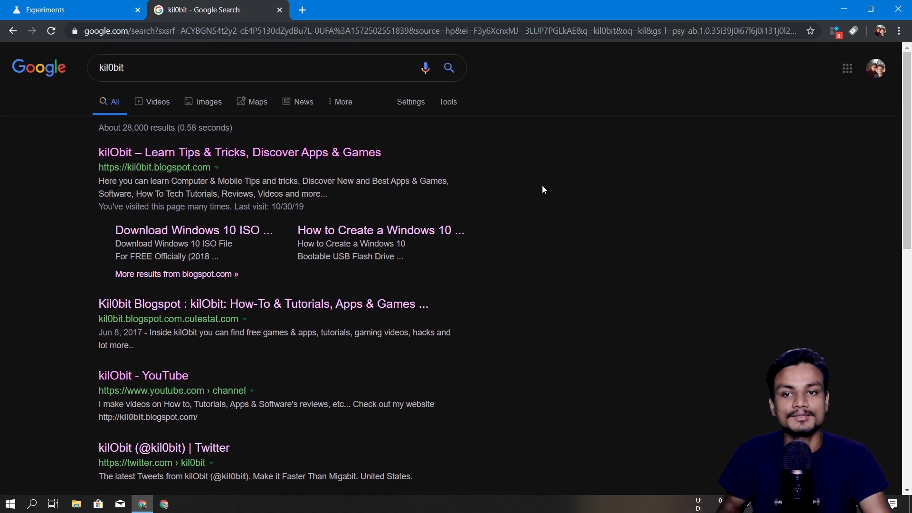
pyautogui.scroll(-5, 603, 326)
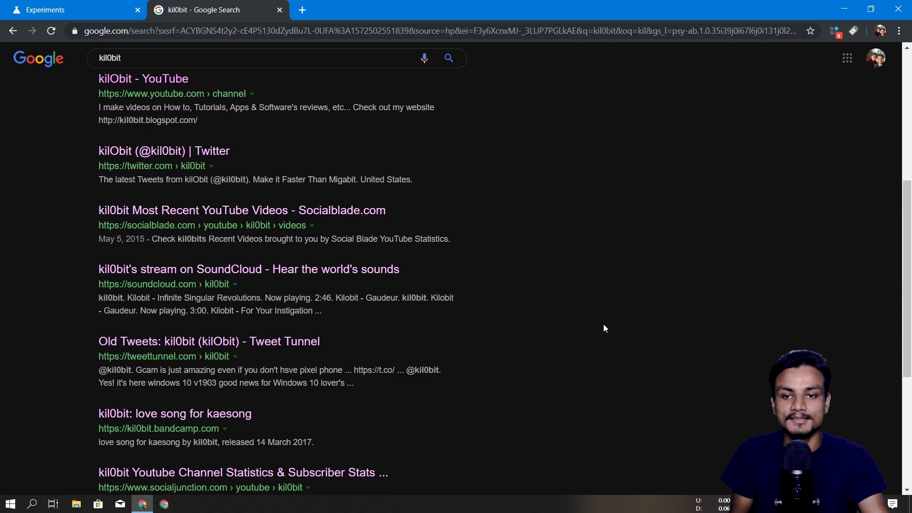
pyautogui.scroll(5, 361, 326)
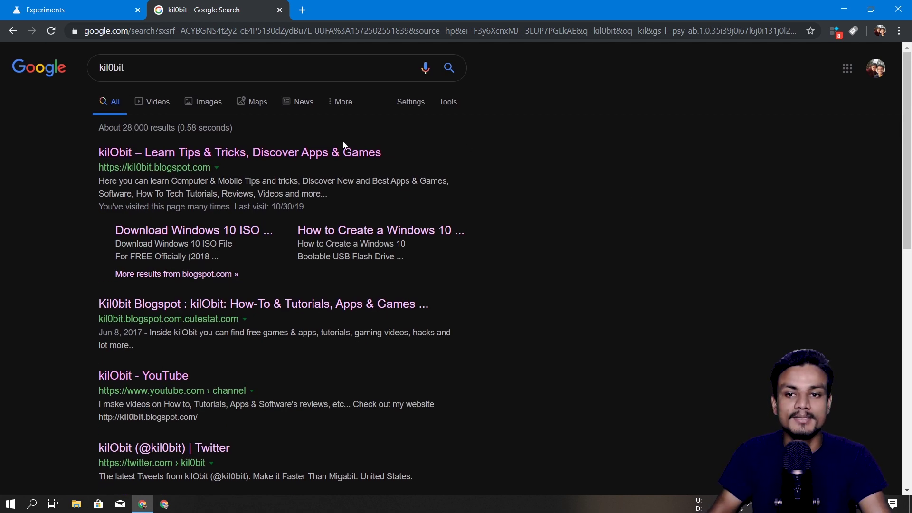
pyautogui.click(209, 153)
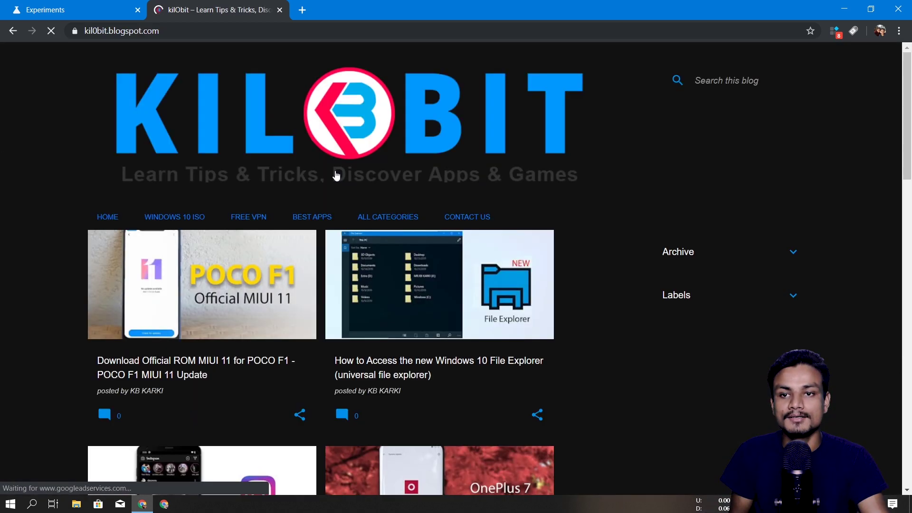
pyautogui.scroll(-5, 592, 228)
pyautogui.scroll(-12, 581, 248)
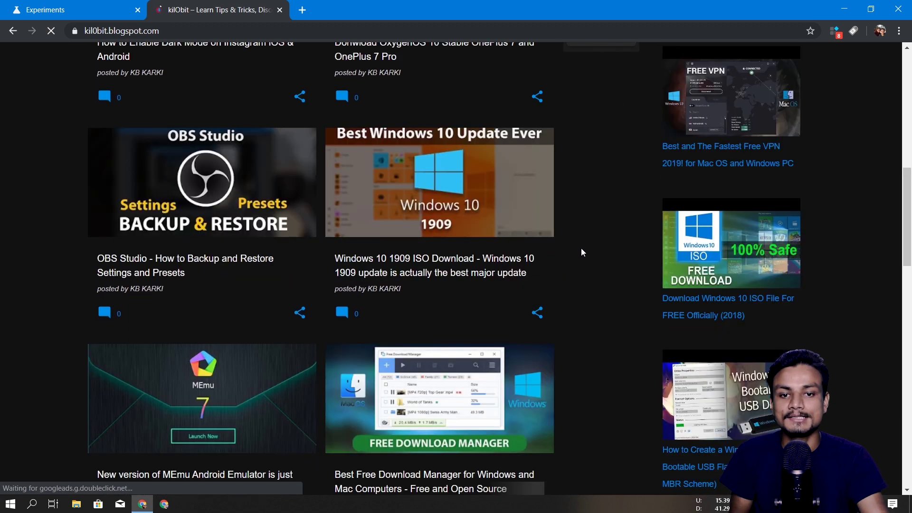
pyautogui.scroll(10, 380, 306)
pyautogui.scroll(8, 380, 306)
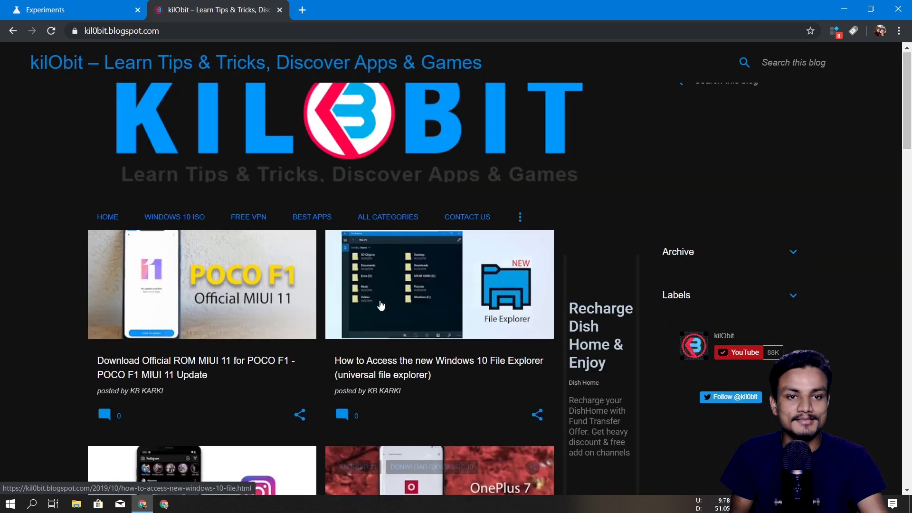
pyautogui.click(195, 342)
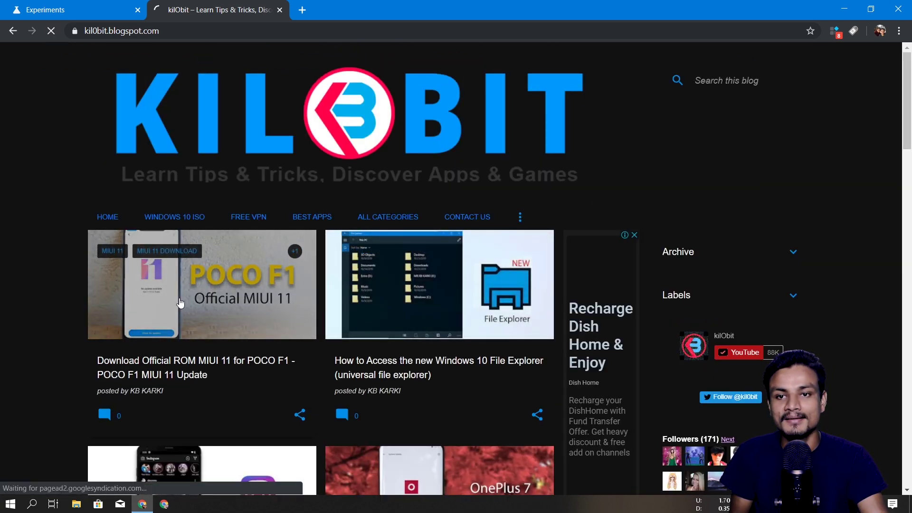
# - Back on the Experiments page, keep Force Dark Mode for Web Contents set to Enabled
pyautogui.click(73, 9)
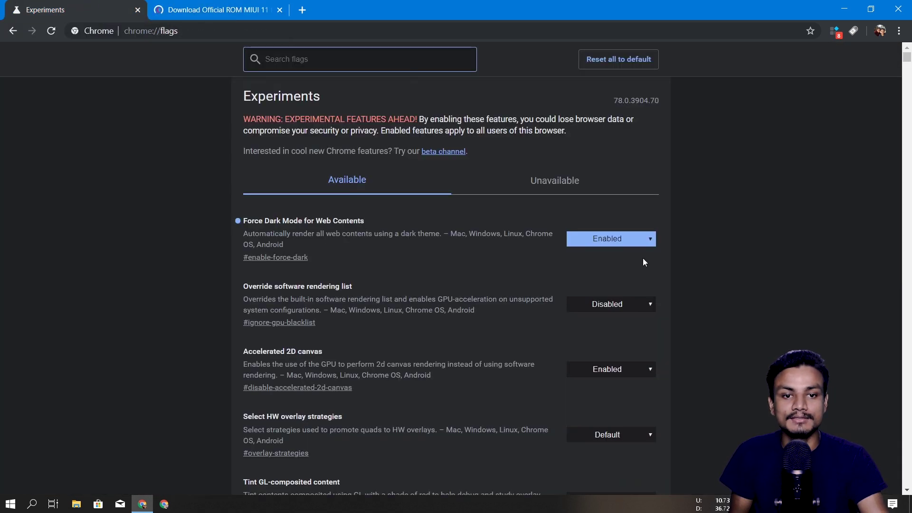
pyautogui.click(614, 239)
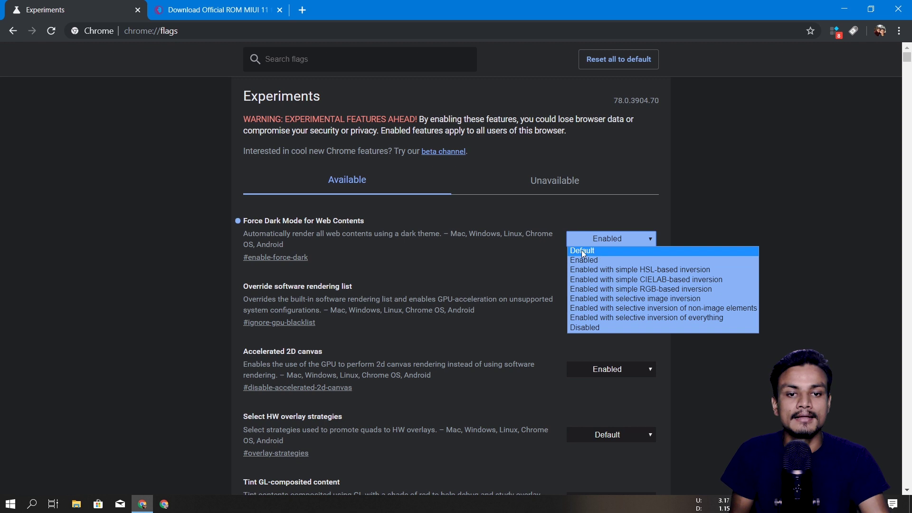
pyautogui.click(657, 205)
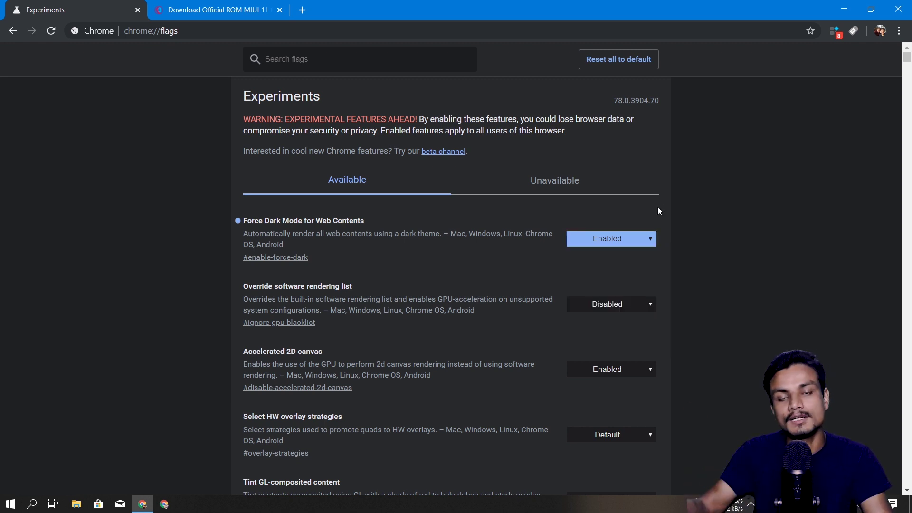
# - Return to the kil0bit blog tab, go back a page, and close the tab
pyautogui.click(209, 6)
pyautogui.hotkey('alt', 'Left')
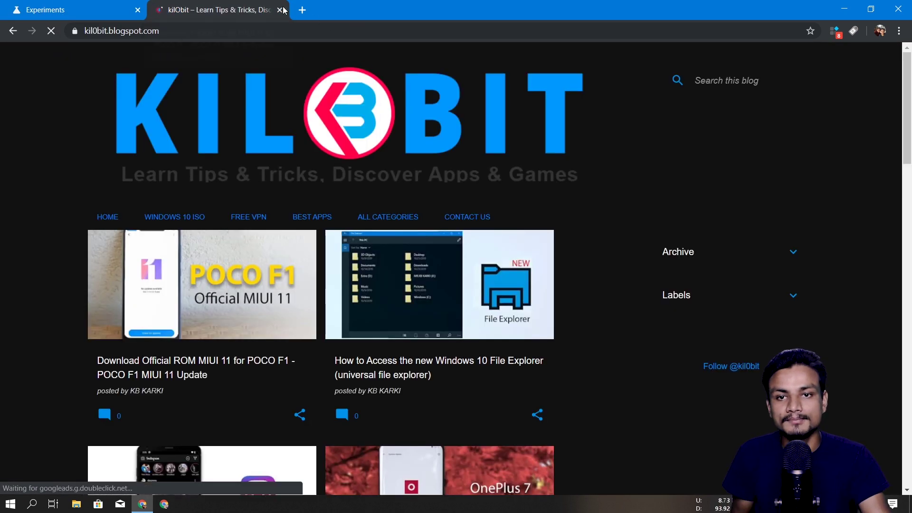
pyautogui.click(279, 10)
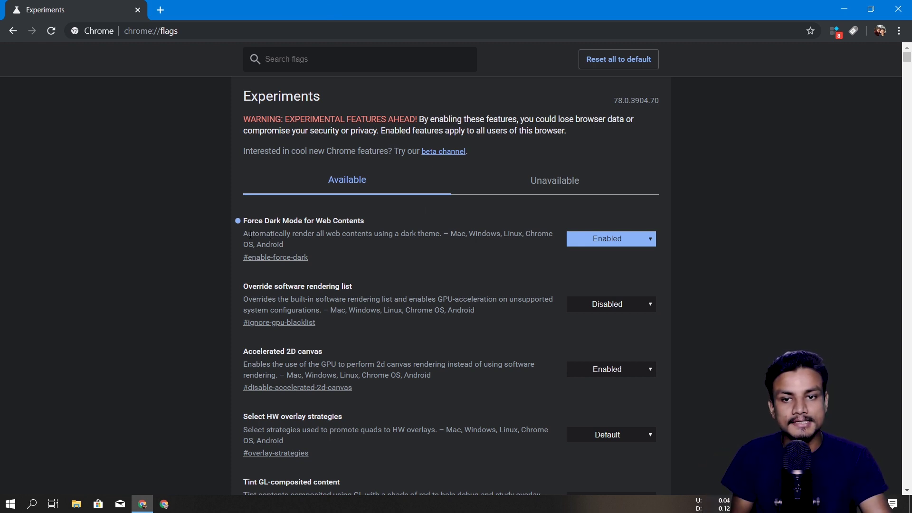
# - Highlight parts of the Force Dark Mode description, including 'Android', then open a new tab
pyautogui.moveTo(244, 234); pyautogui.dragTo(303, 247)
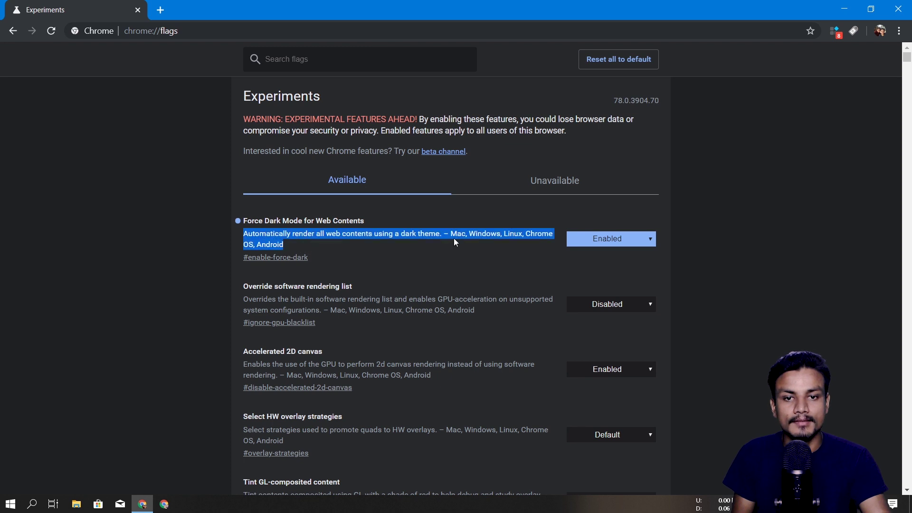
pyautogui.click(498, 237)
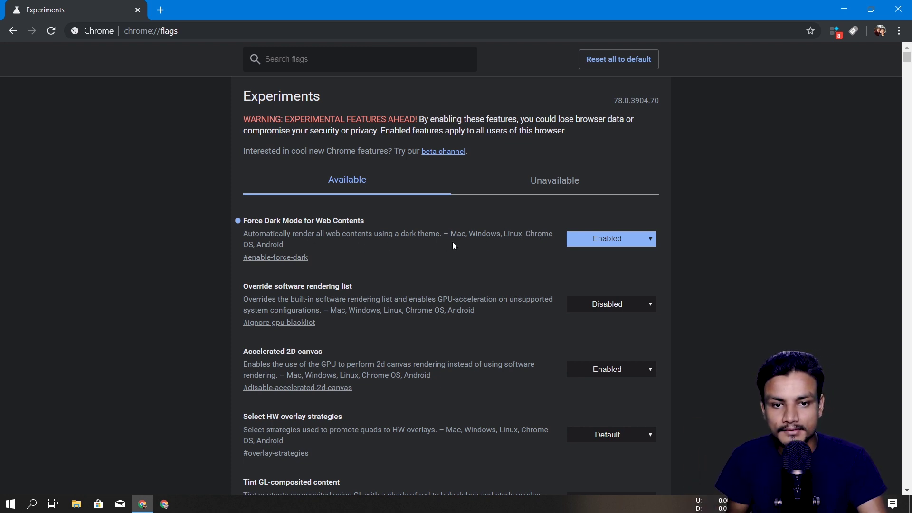
pyautogui.moveTo(255, 243); pyautogui.dragTo(400, 241)
pyautogui.click(400, 242)
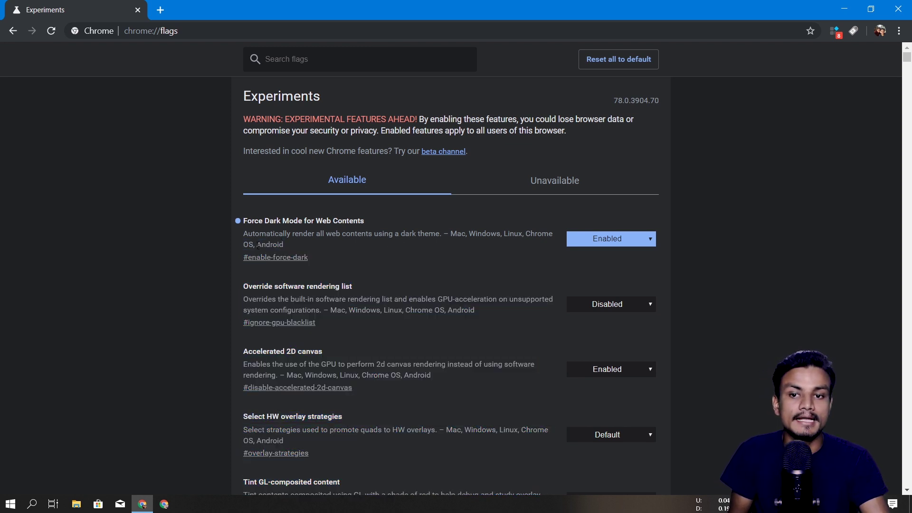
pyautogui.moveTo(257, 245); pyautogui.dragTo(316, 249)
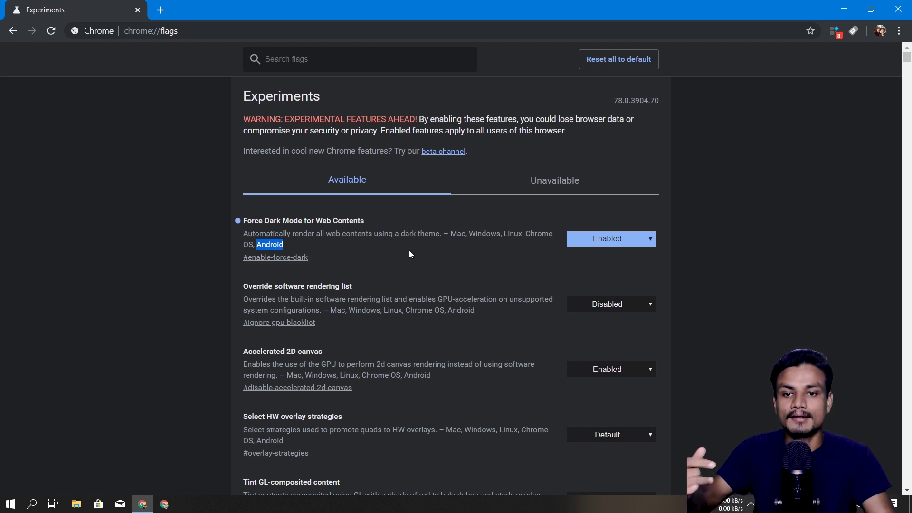
pyautogui.click(478, 236)
pyautogui.click(160, 10)
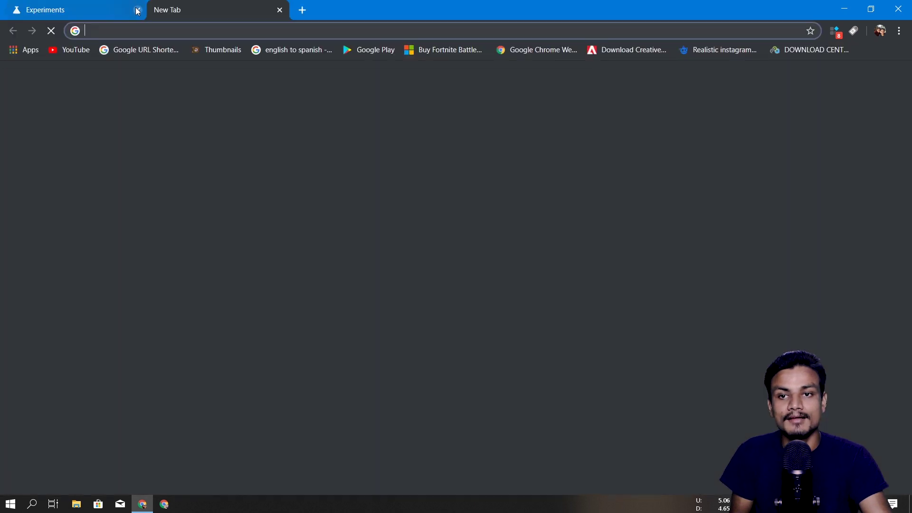